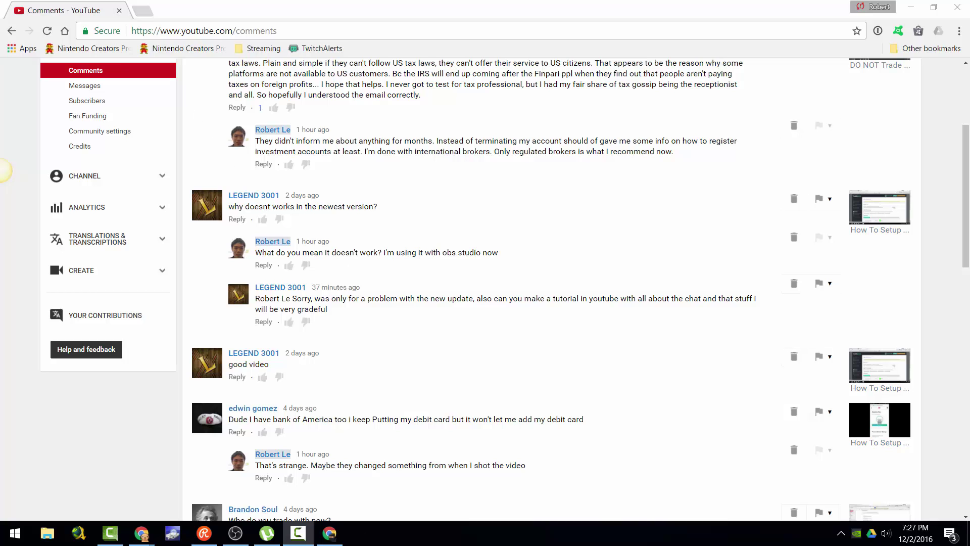
Step: Bring up Chrome's taskbar previews to reach the Multichat from Restream.io window
mouse_move(142, 532)
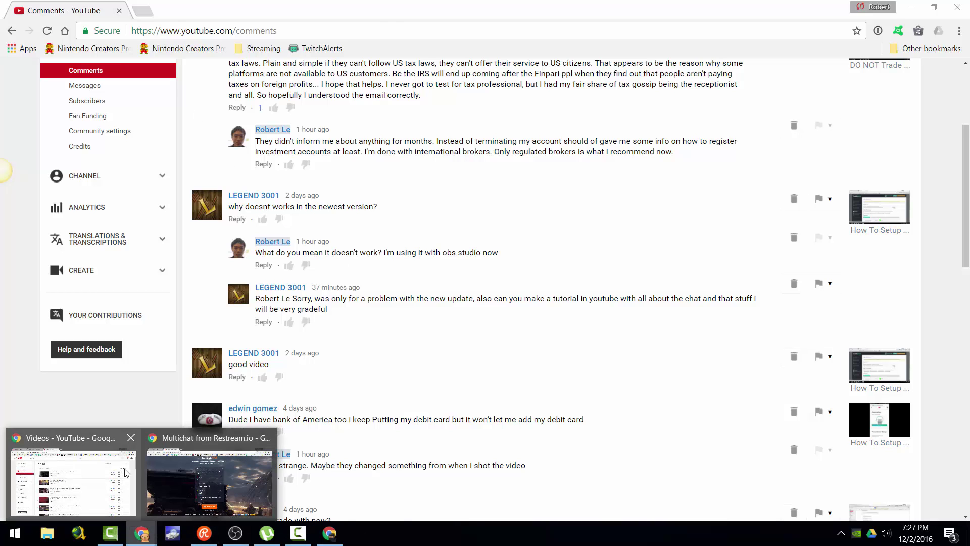
click(217, 437)
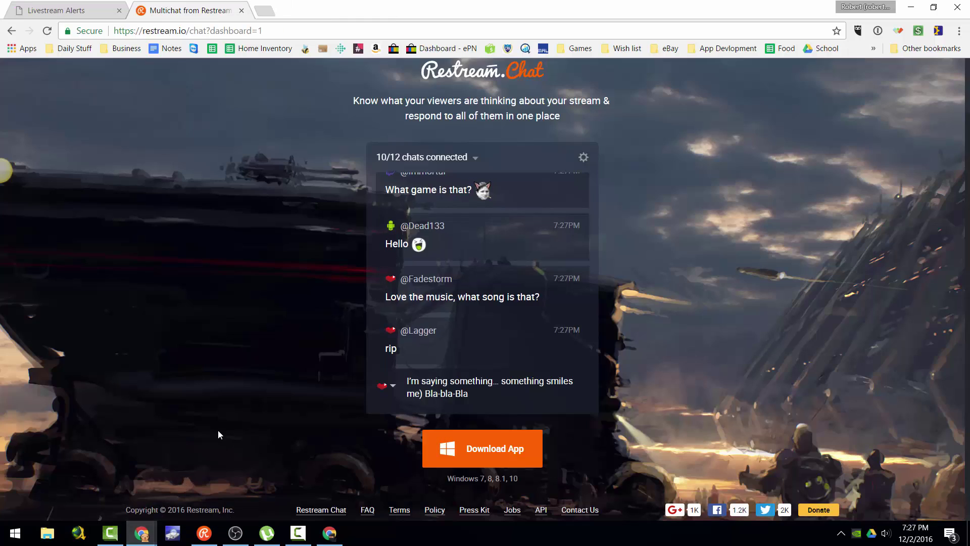
scroll(312, 211, up, 2)
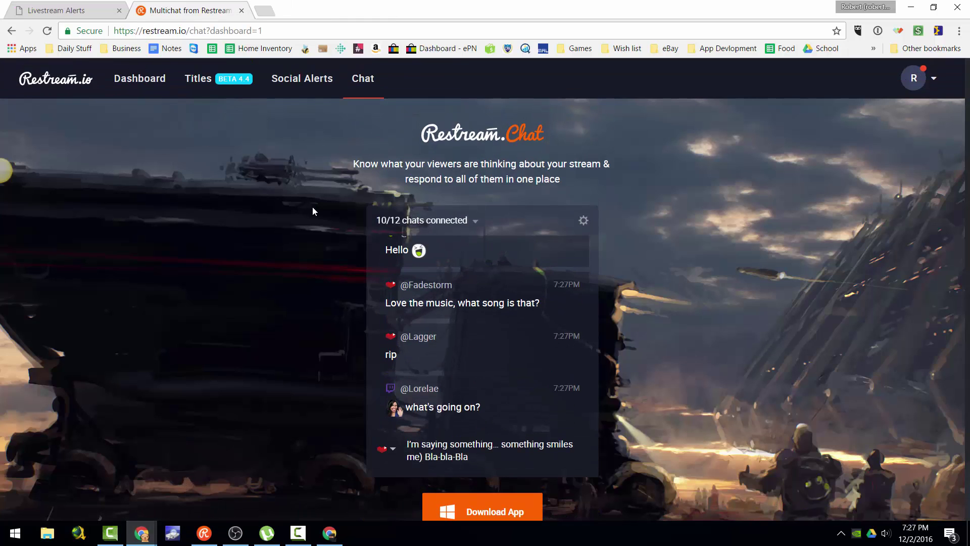
click(186, 31)
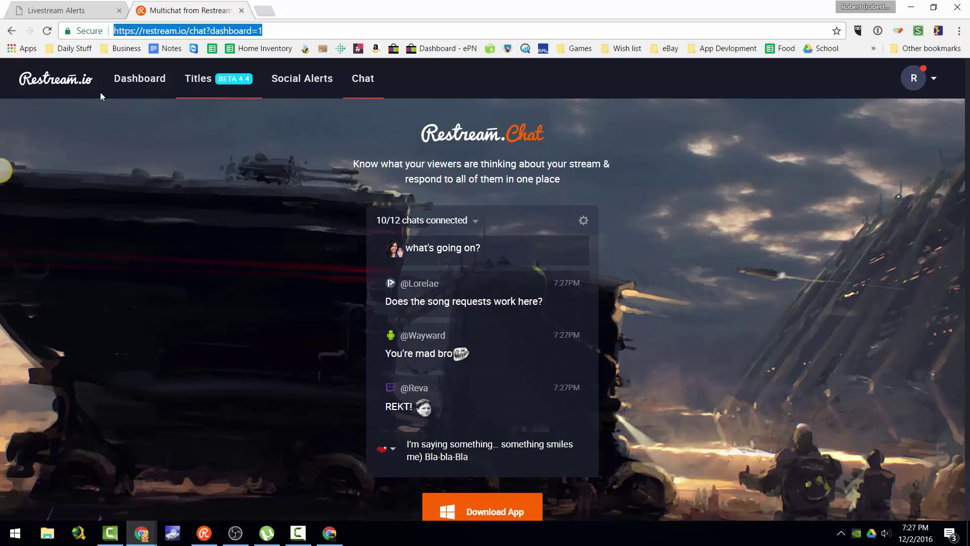
right_click(94, 208)
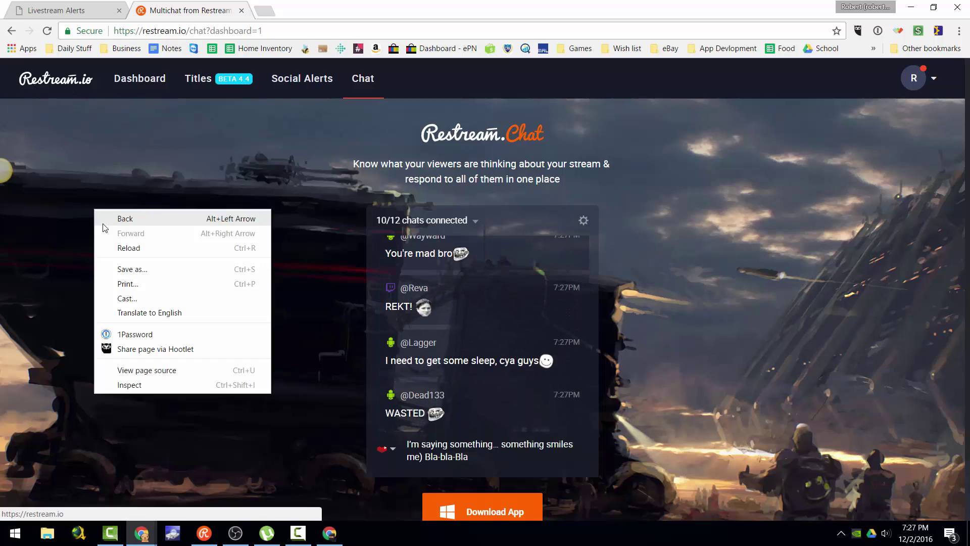
click(115, 151)
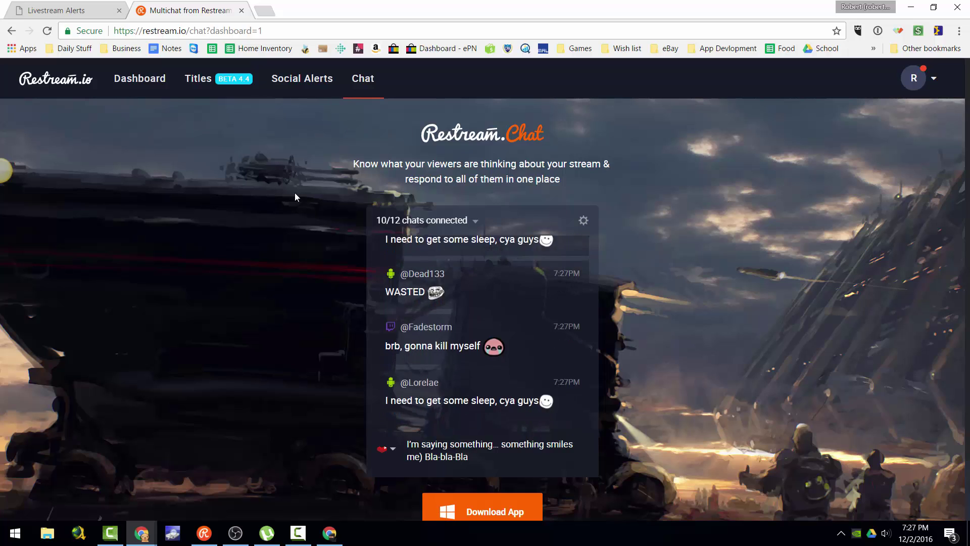
click(140, 78)
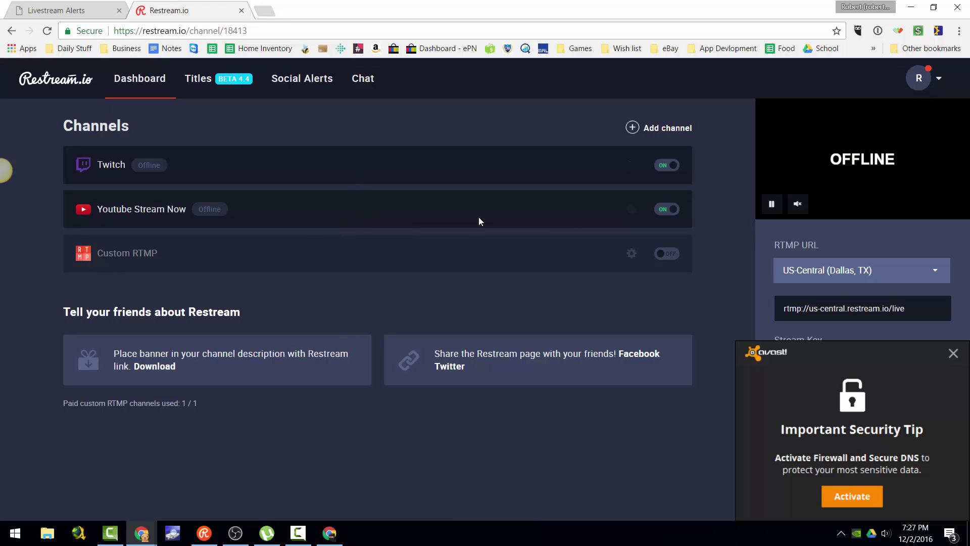
click(951, 355)
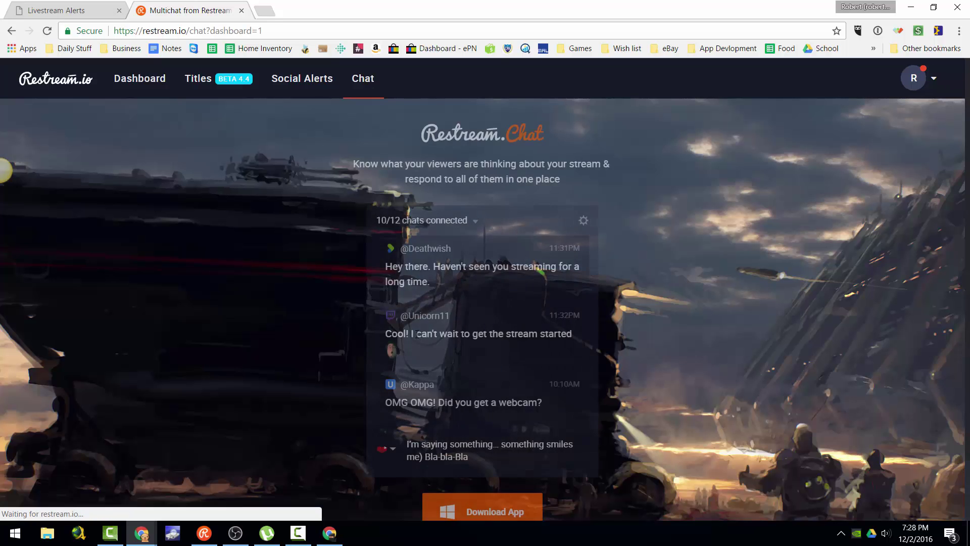
scroll(566, 457, down, 1)
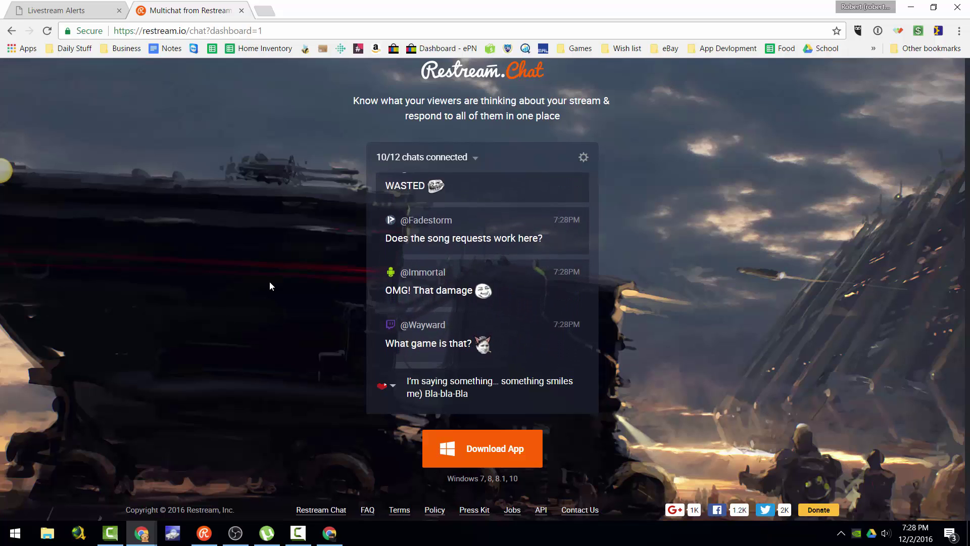
Step: Restore the Restream Chat desktop window and move it up and to the left
click(209, 535)
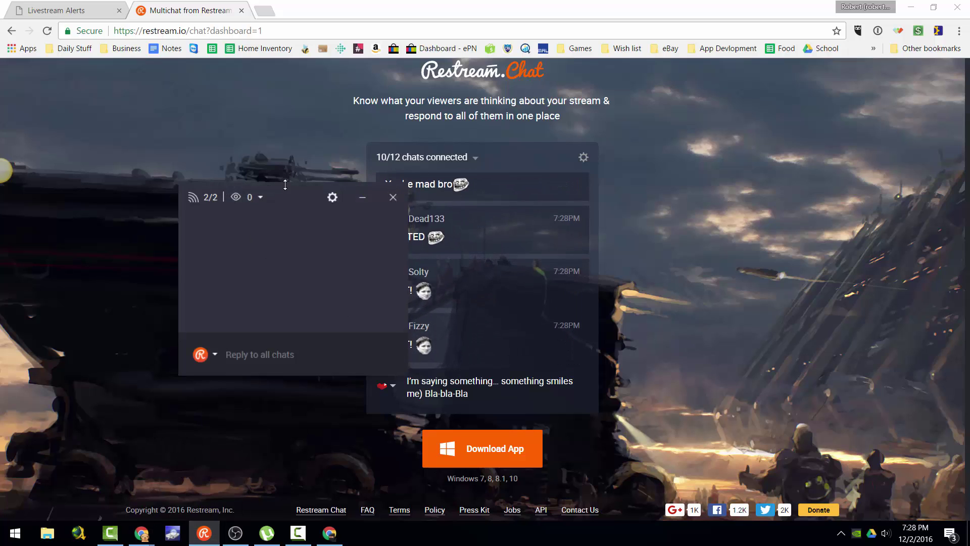
drag(283, 202, 232, 186)
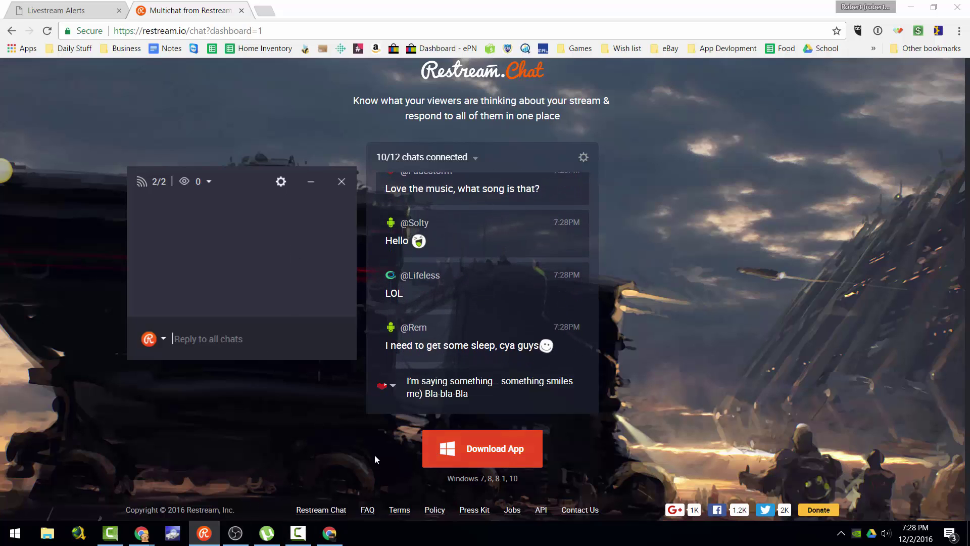
Step: Bring OBS forward and add an empty scene named 'Scene 1'
click(235, 530)
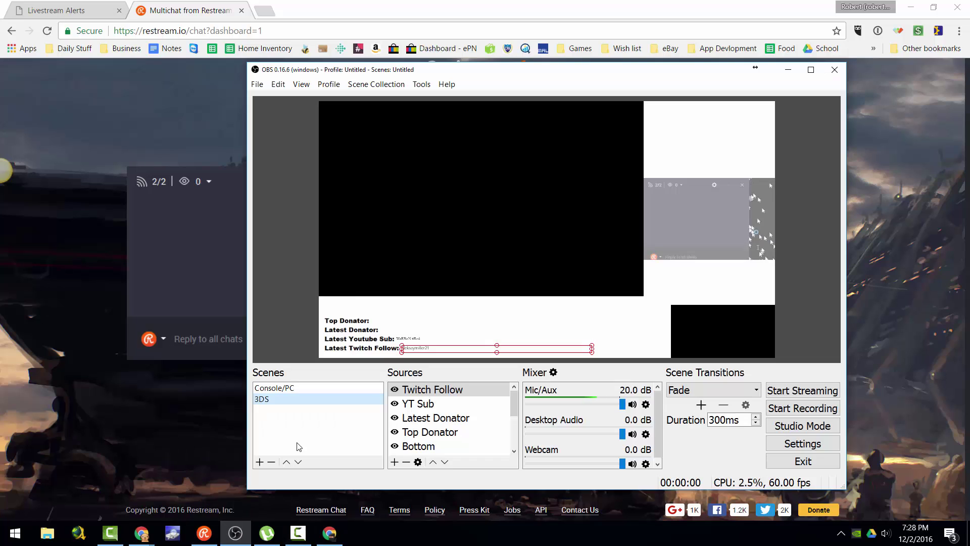
click(322, 433)
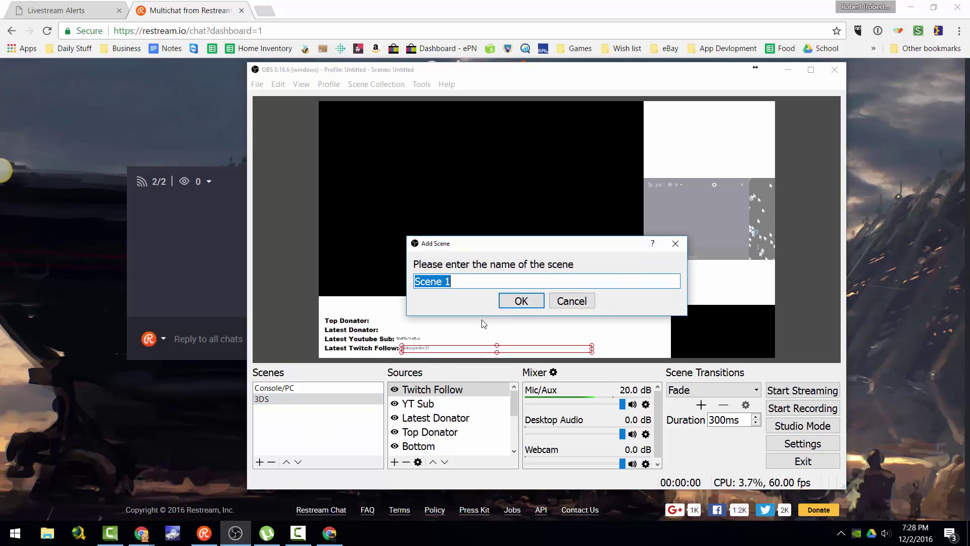
click(519, 303)
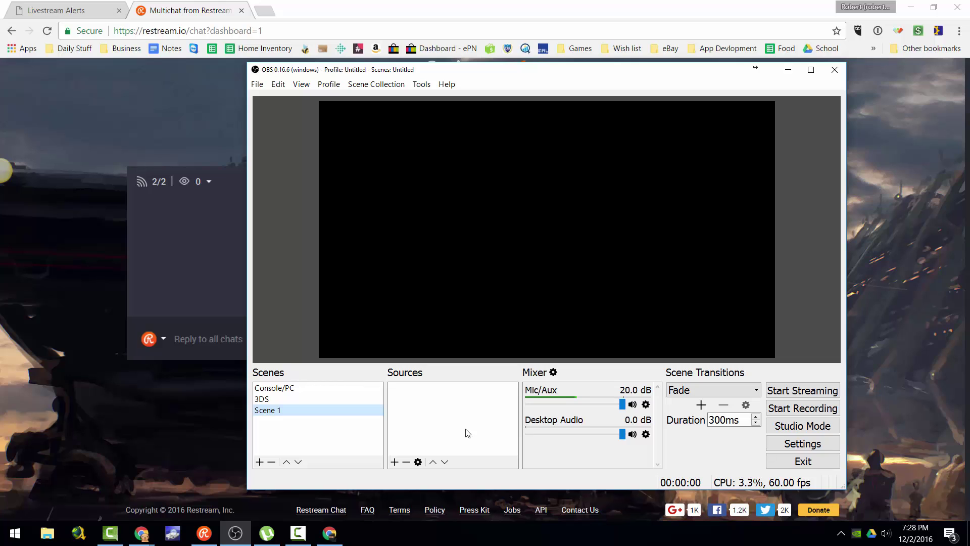
right_click(429, 418)
Step: Add a Window Capture source to Scene 1 with its default name
click(298, 423)
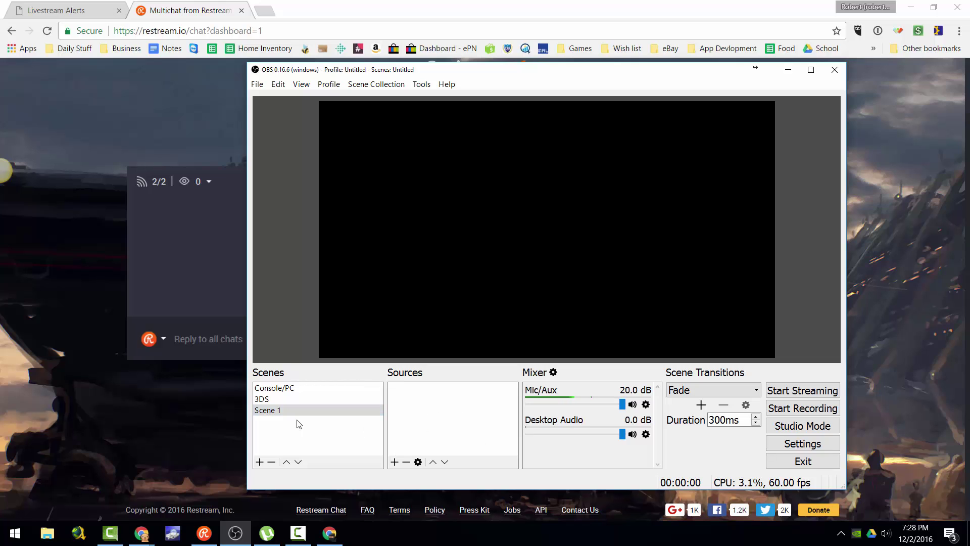
right_click(470, 406)
mouse_move(495, 410)
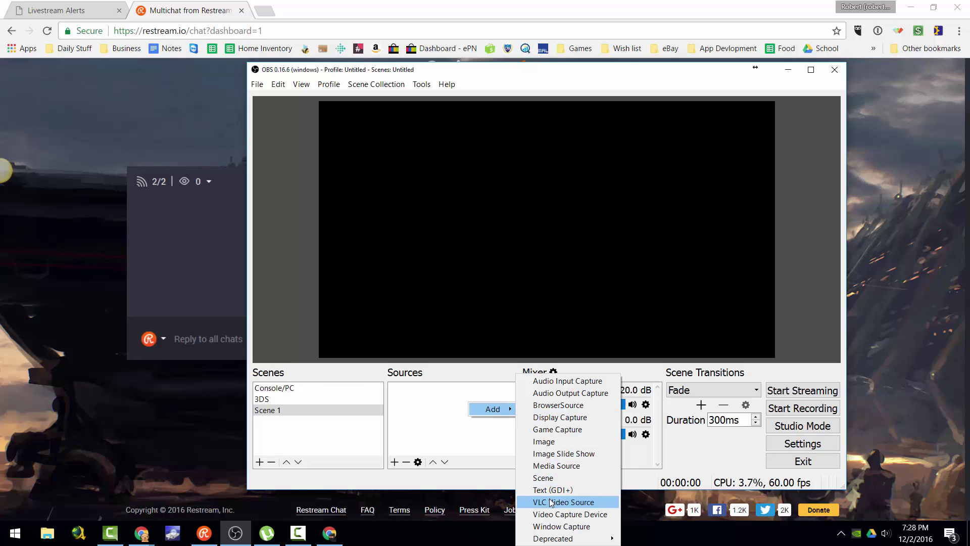
click(555, 526)
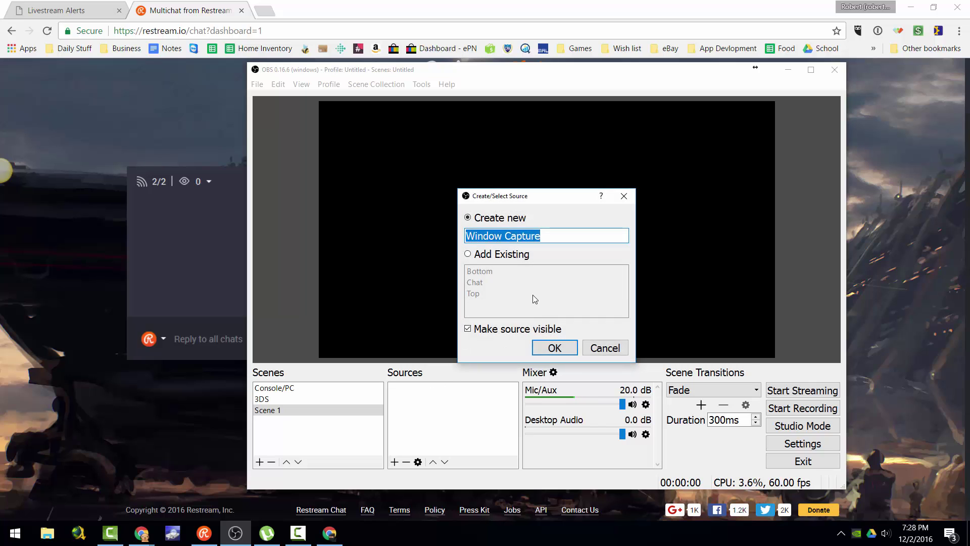
click(554, 348)
Step: Capture the [RestreamChat.exe]: Chat window and move it toward the canvas centre
click(520, 340)
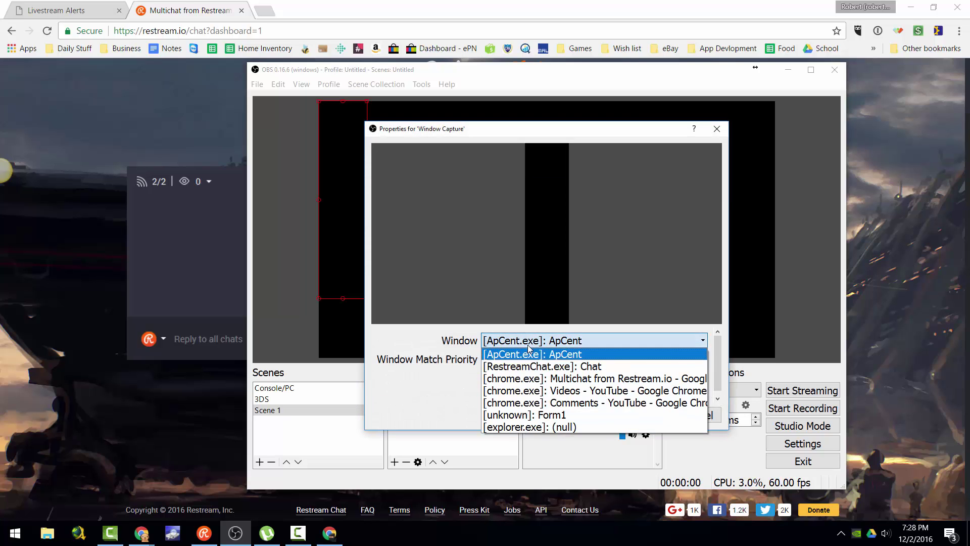
click(531, 364)
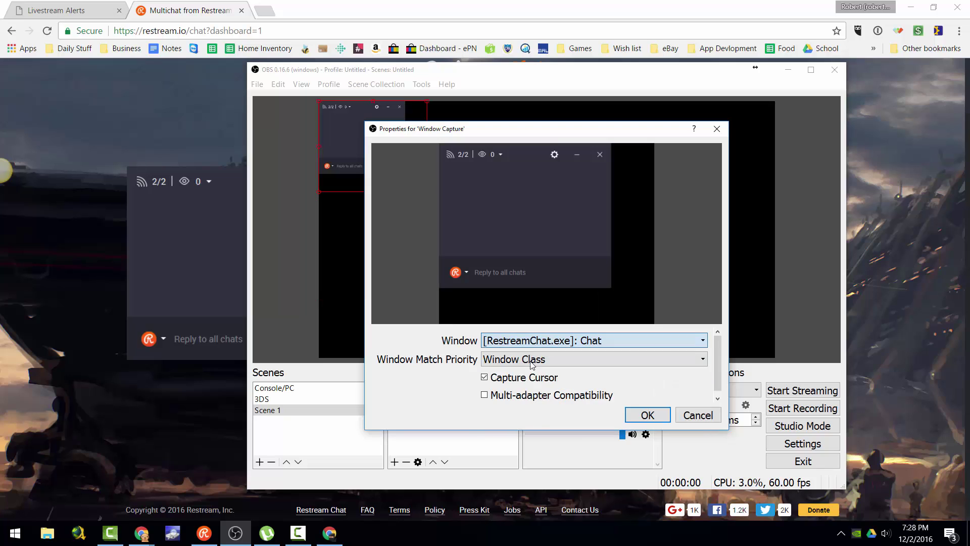
click(648, 415)
drag(336, 162, 427, 213)
Step: Add a Chroma Key filter to the Window Capture source
right_click(470, 394)
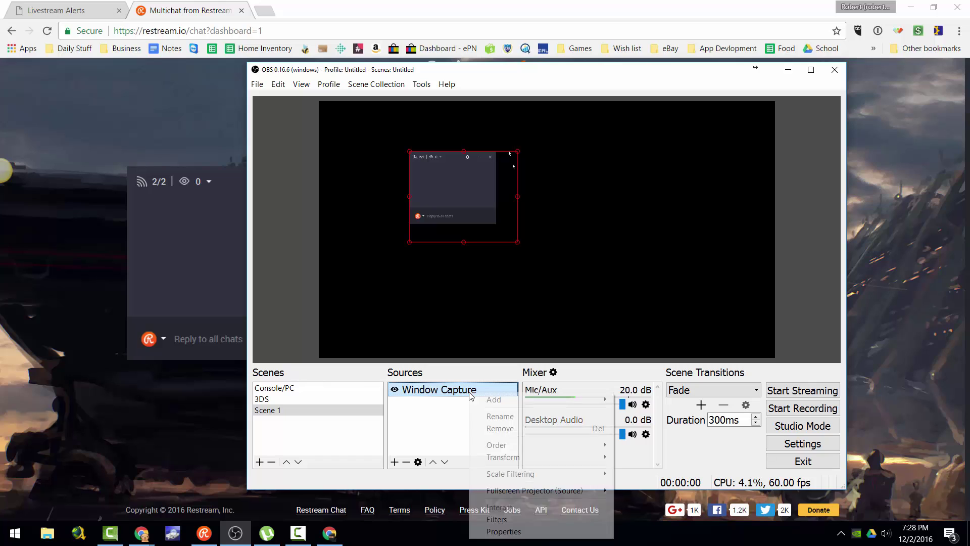
click(516, 521)
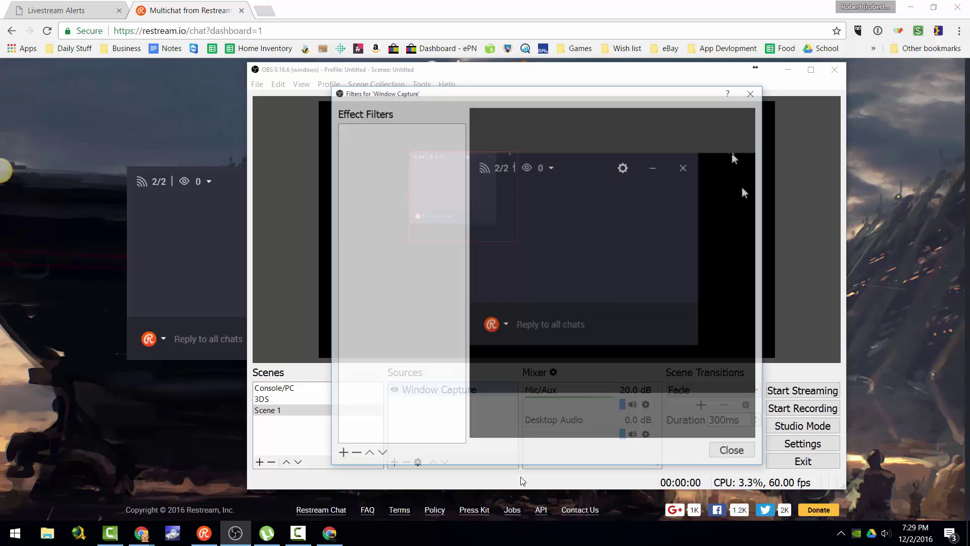
click(342, 454)
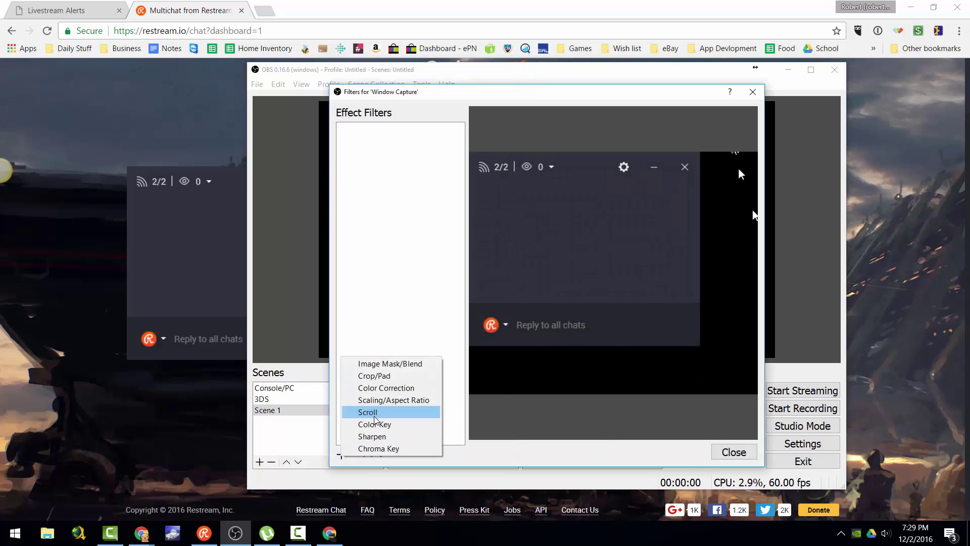
click(379, 449)
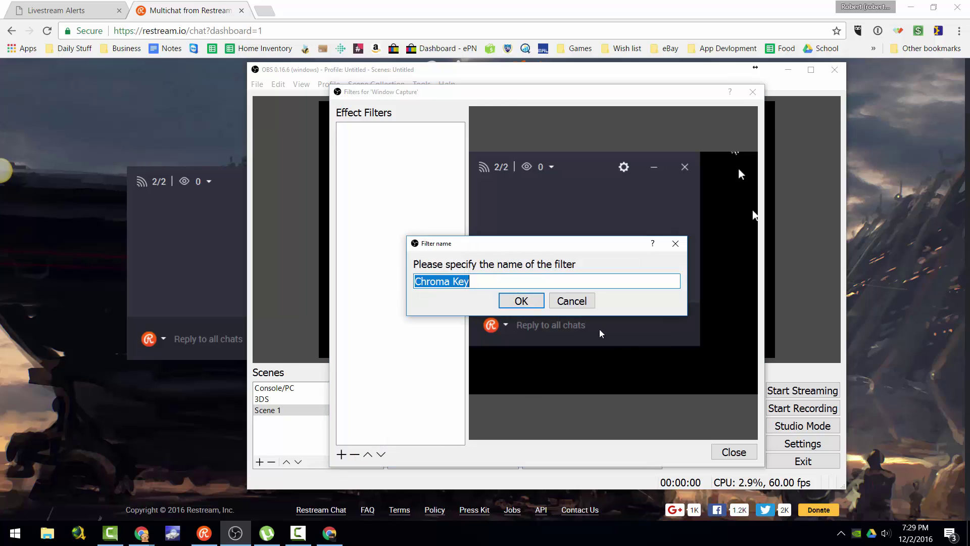
click(533, 304)
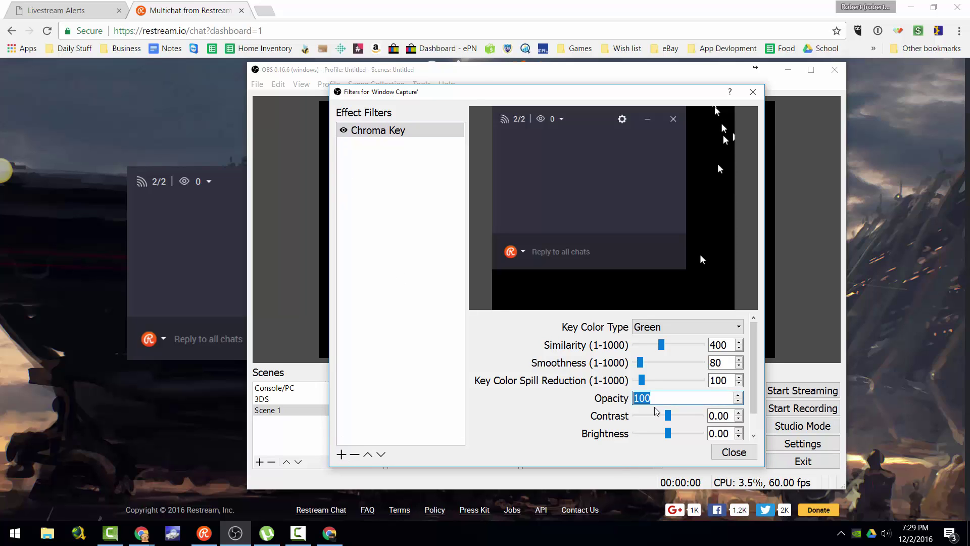
Step: Set the Chroma Key opacity to 50
text(50)
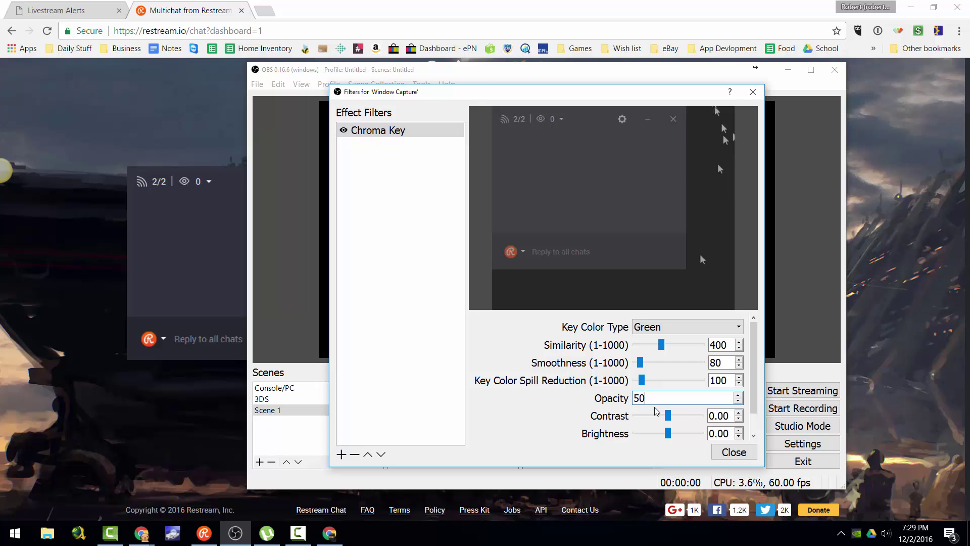
key(BackSpace)
key(BackSpace)
text(40)
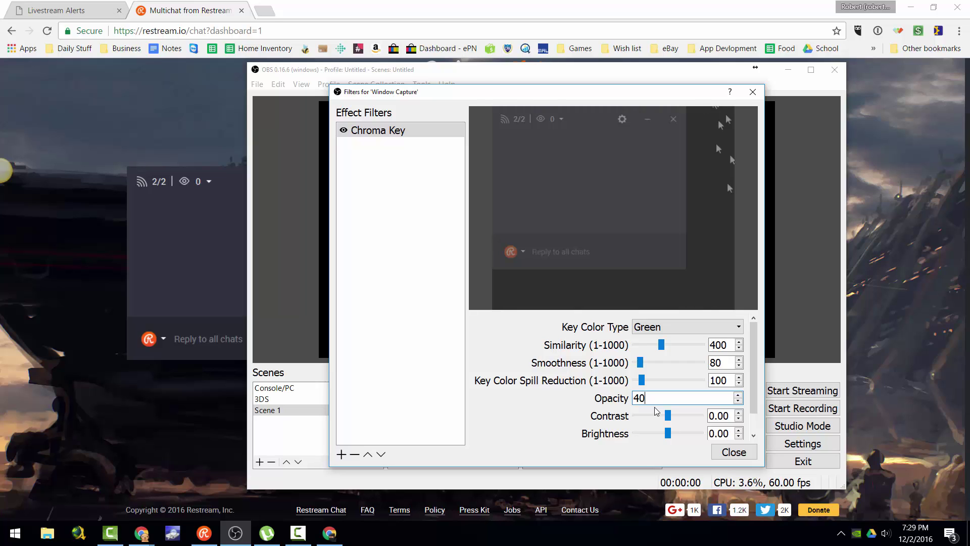
key(BackSpace)
key(BackSpace)
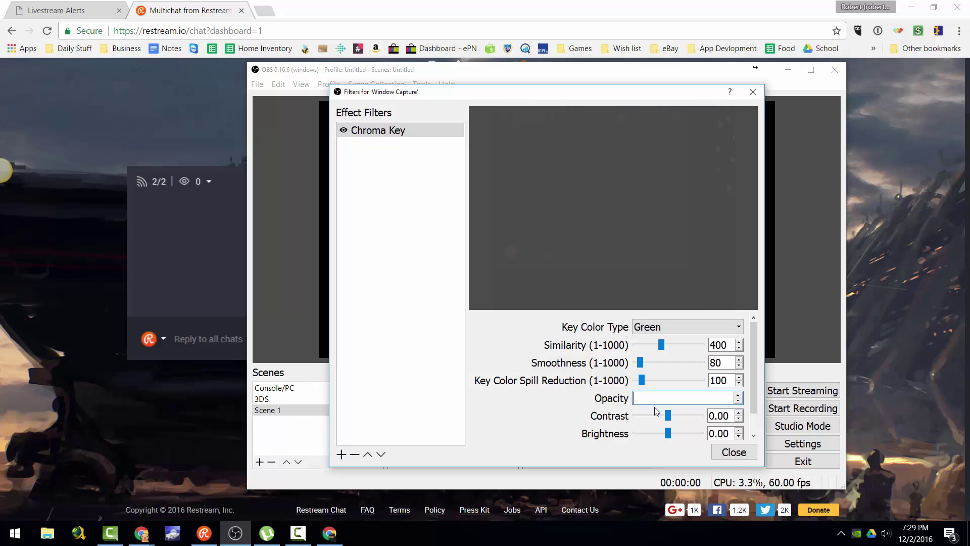
text(50)
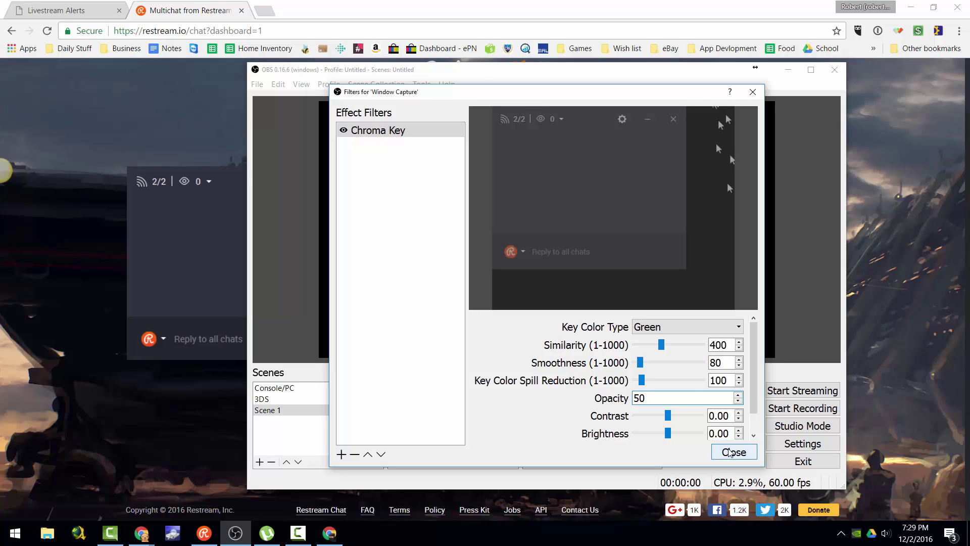
Step: Add a Crop/Pad filter to the chat capture with a Bottom crop of 150
click(341, 454)
click(399, 375)
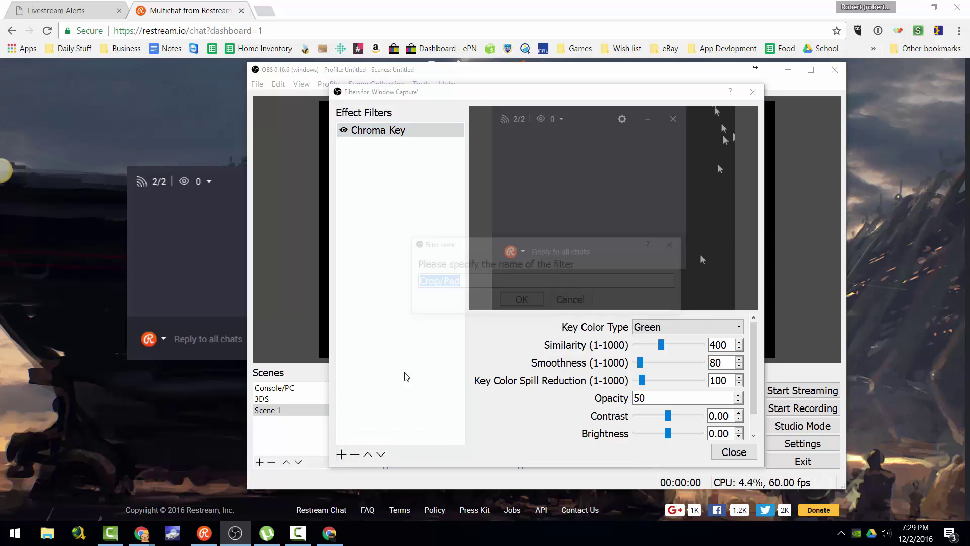
click(521, 300)
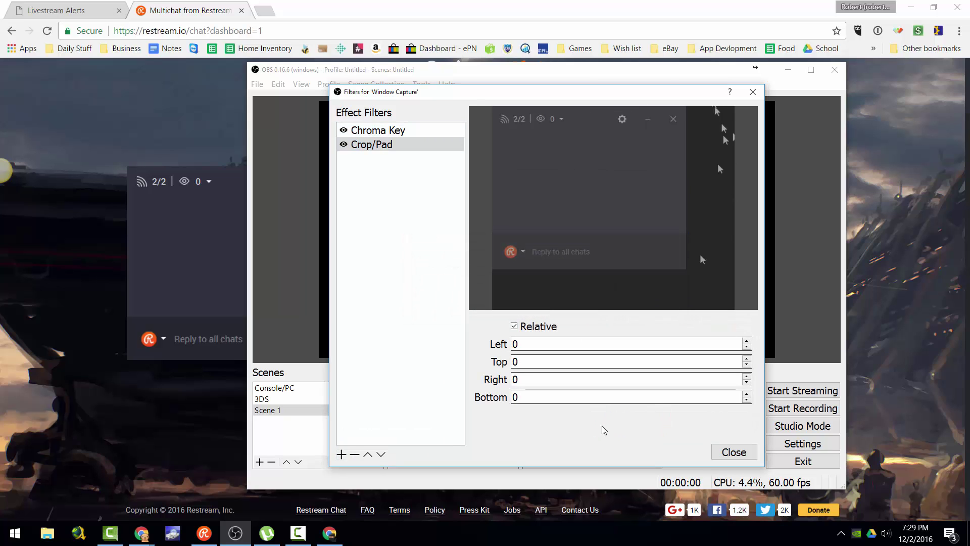
click(555, 401)
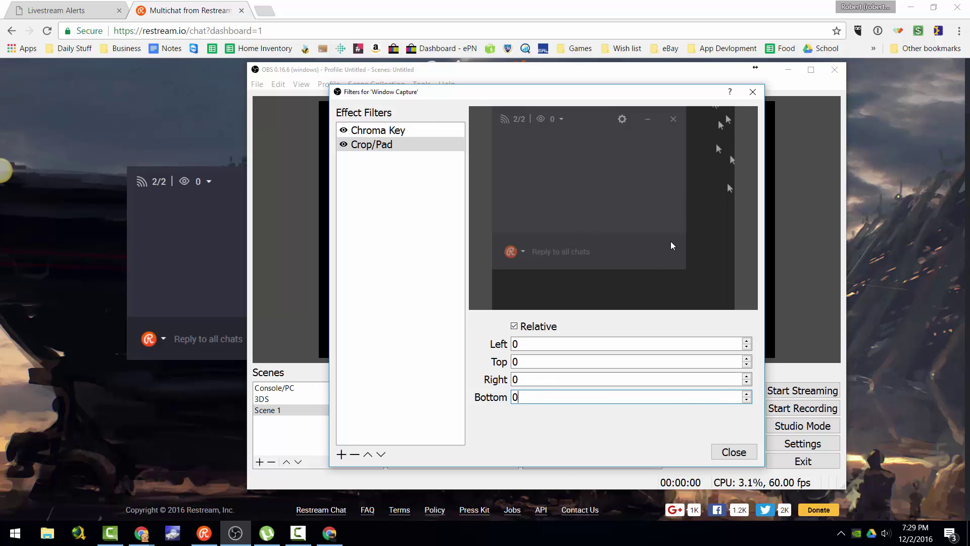
key(ctrl+a)
text(100)
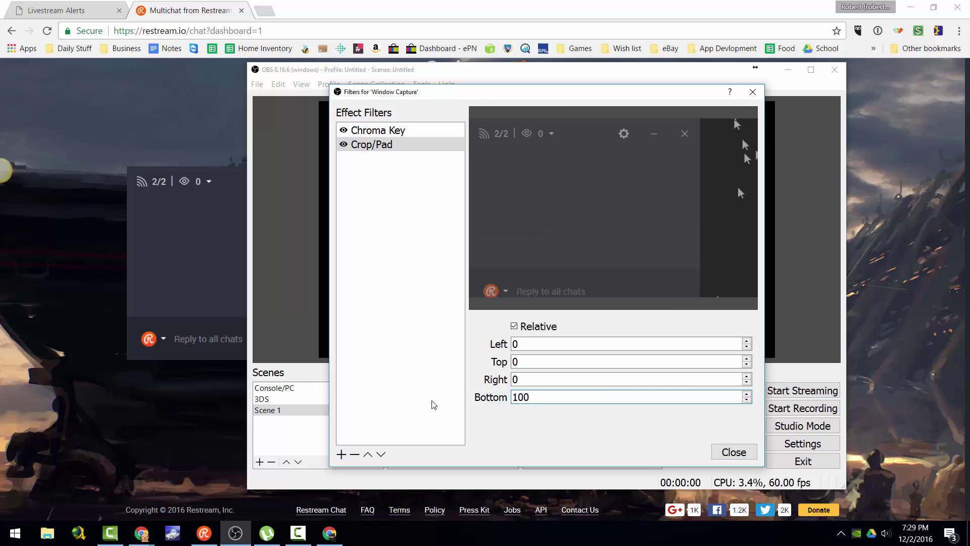
key(BackSpace)
key(BackSpace)
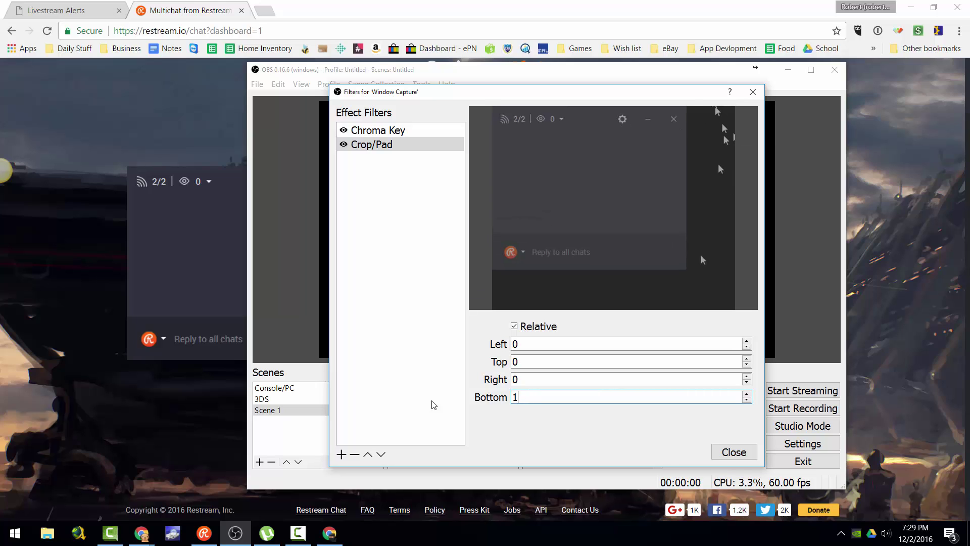
text(50)
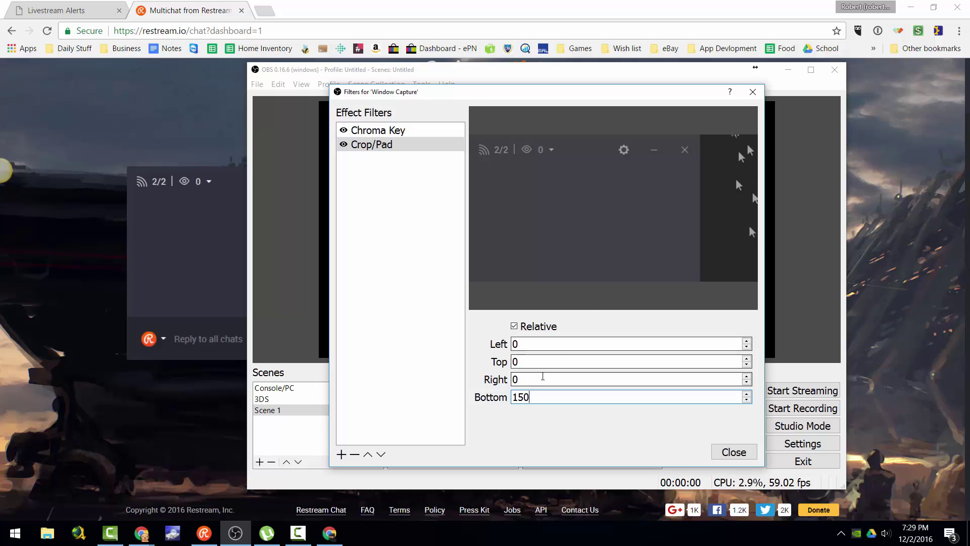
Step: Set the Crop/Pad Right value to 100 and close the filters window
double_click(542, 376)
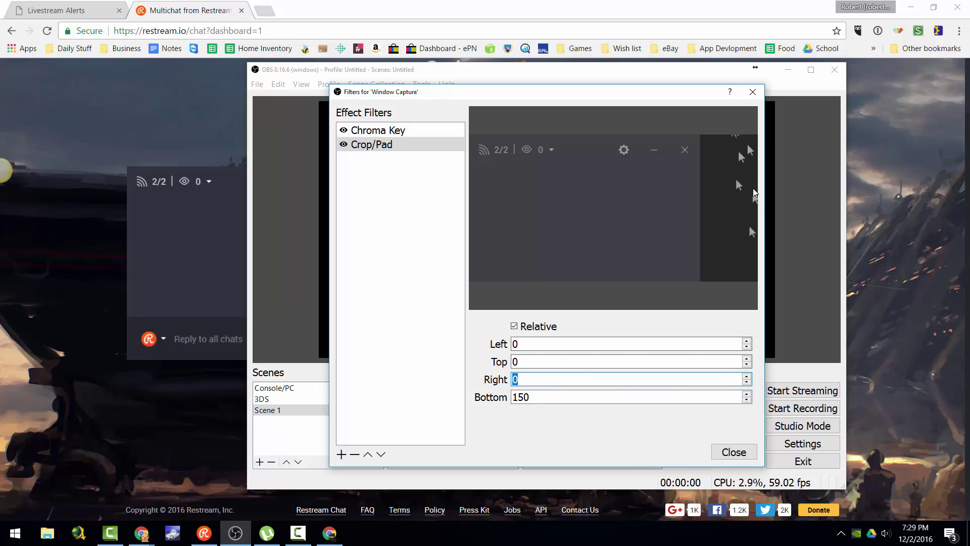
text(5)
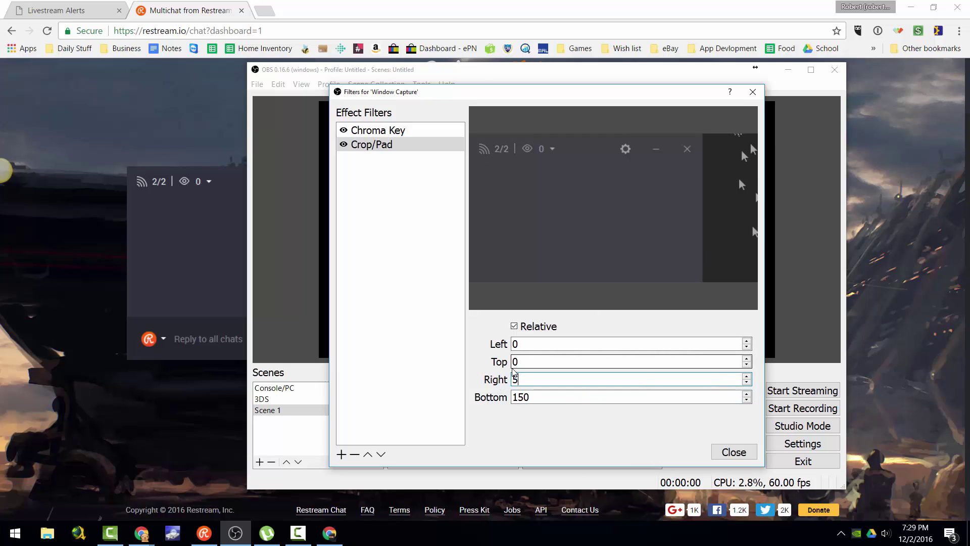
key(BackSpace)
text(10)
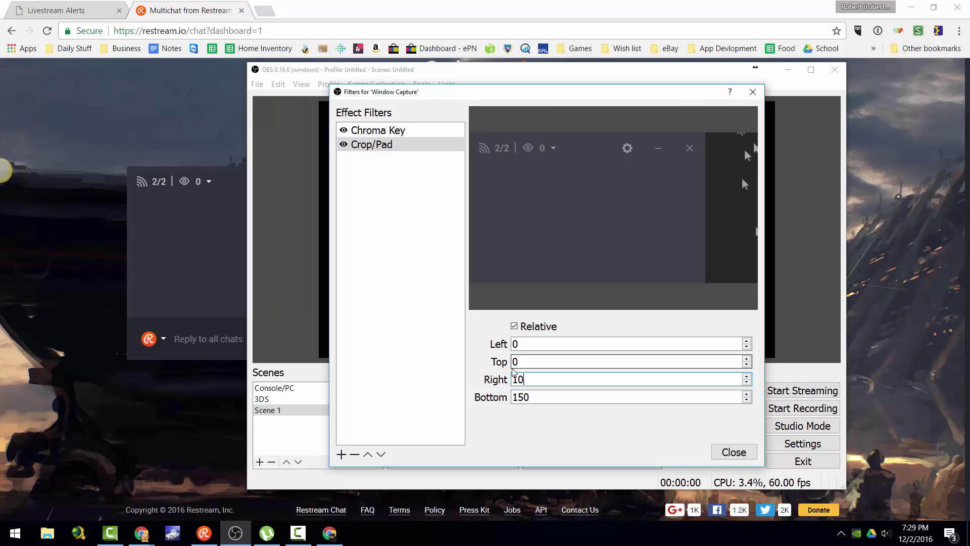
text(0)
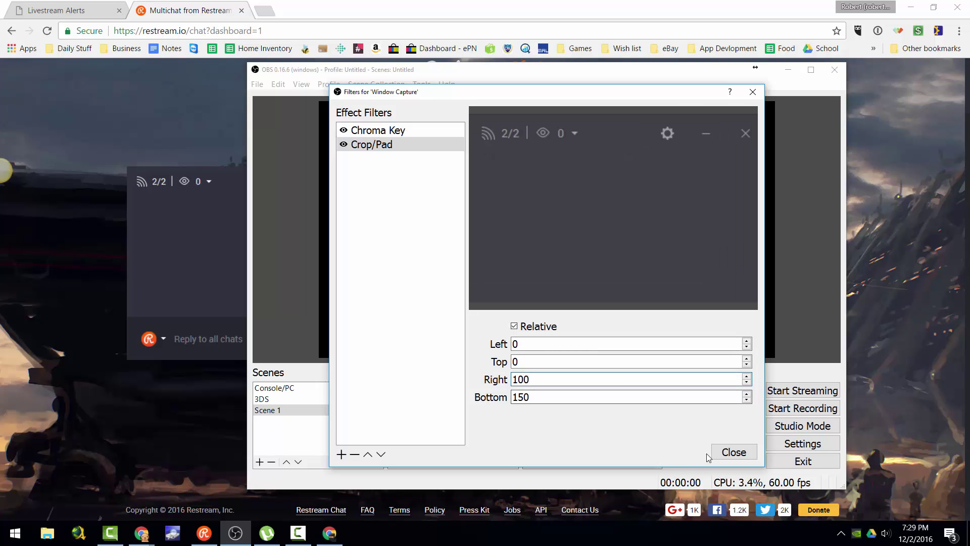
click(733, 452)
Step: Move the cropped chat to the top-left corner and start a Video Capture Device source
drag(452, 191, 387, 148)
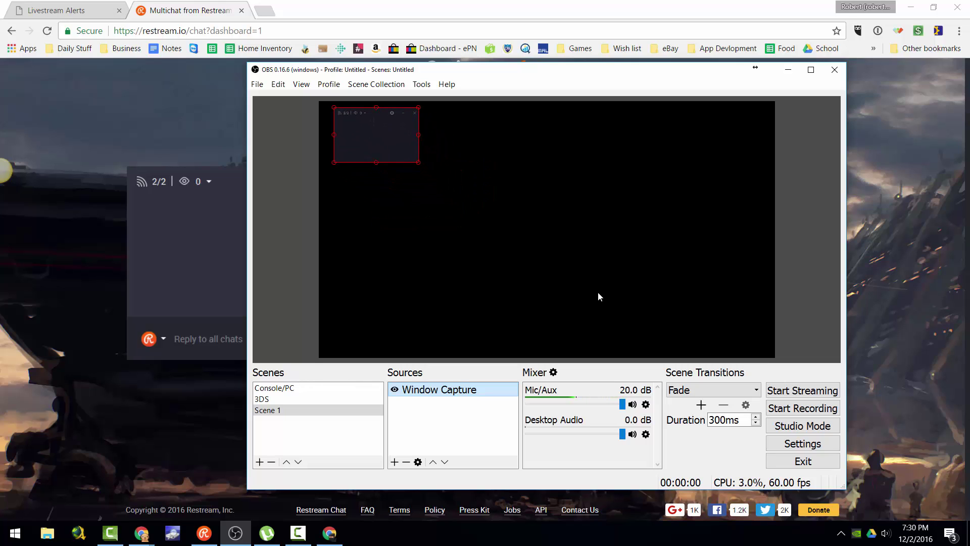
click(463, 429)
right_click(463, 416)
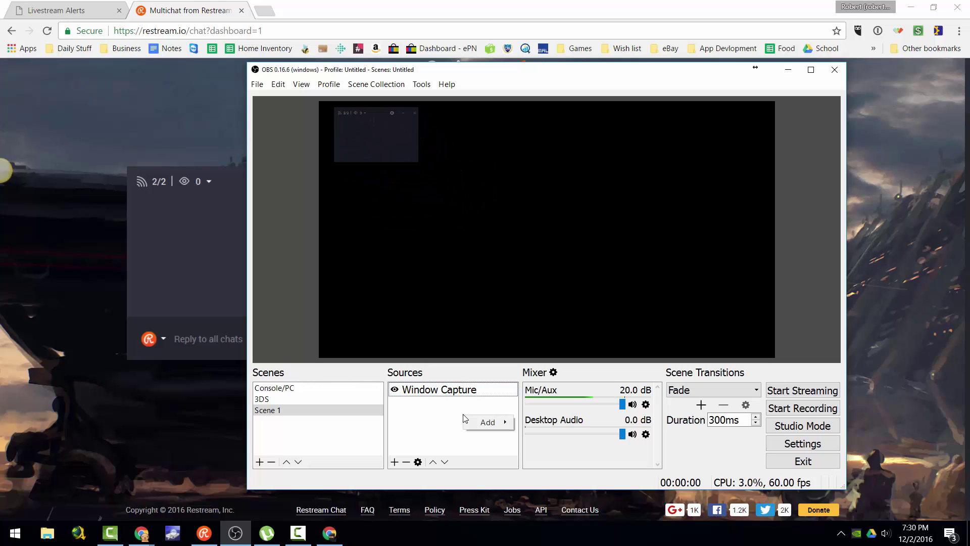
mouse_move(488, 422)
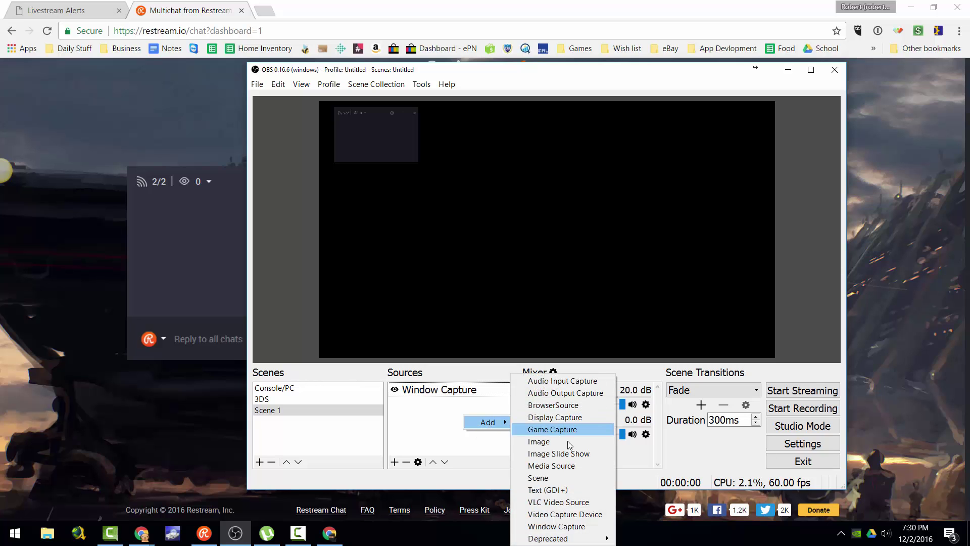
click(564, 514)
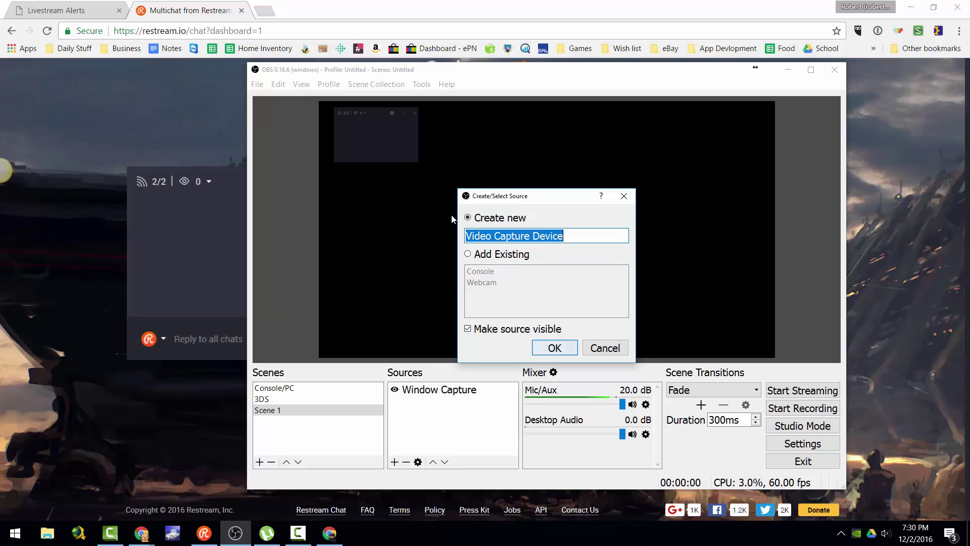
Step: Create the Video Capture Device using the C922 Pro Stream Webcam, placed below the chat
click(567, 351)
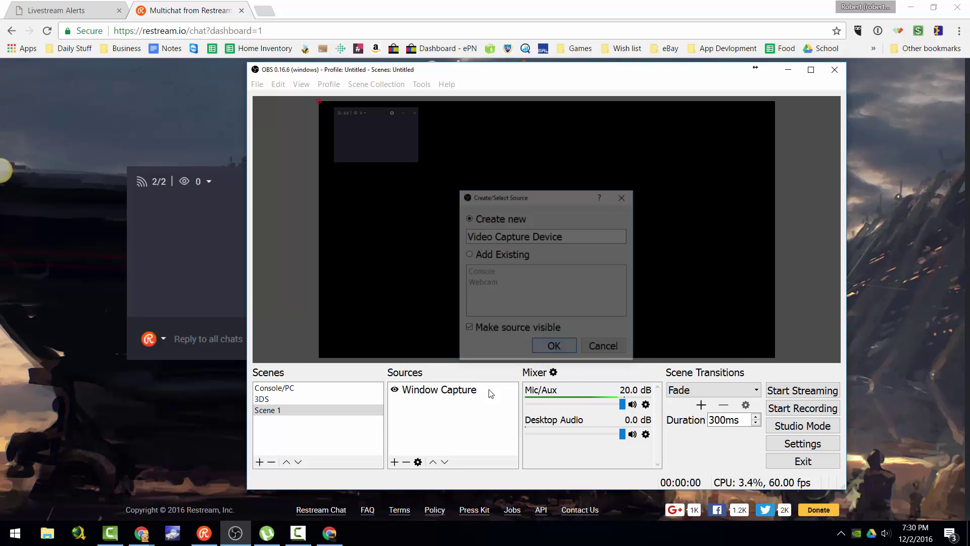
click(526, 236)
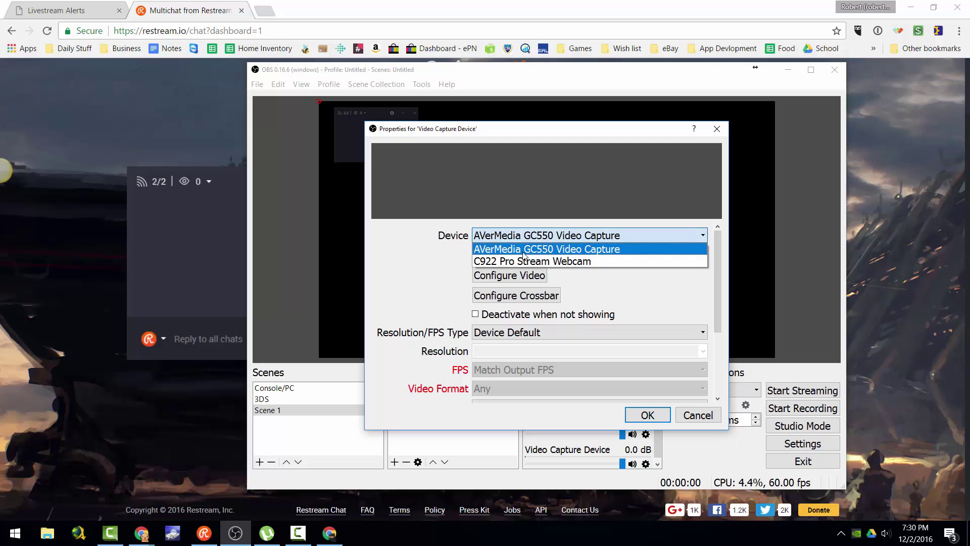
click(523, 264)
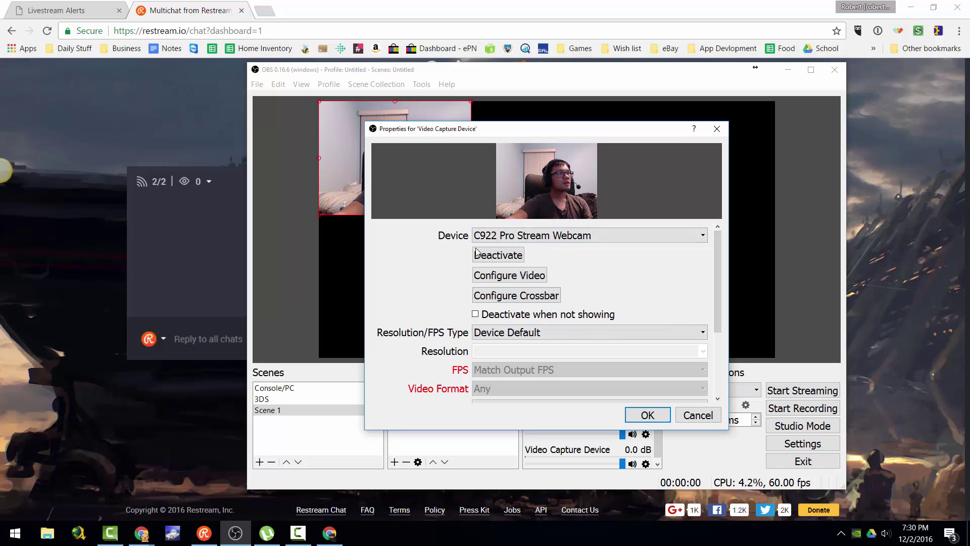
drag(539, 134, 686, 119)
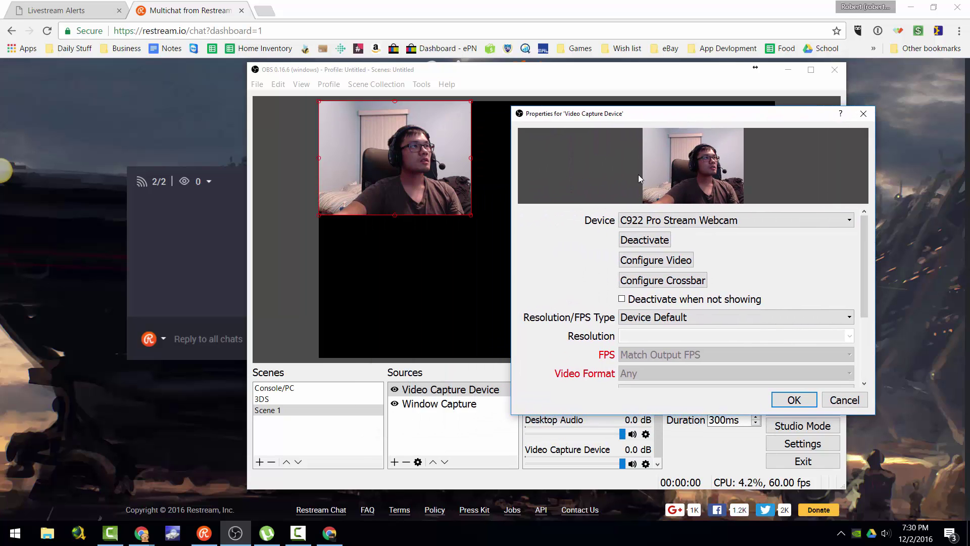
drag(365, 135, 430, 197)
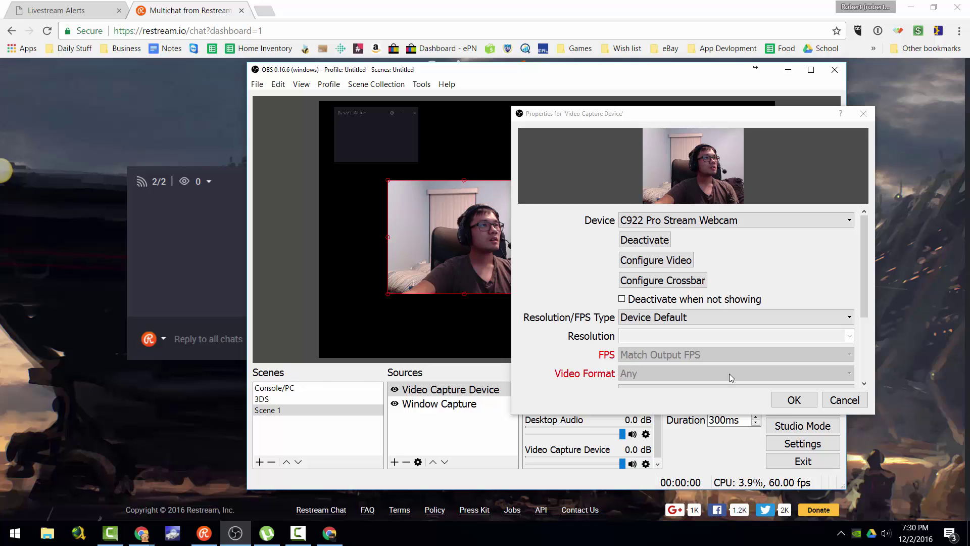
click(788, 402)
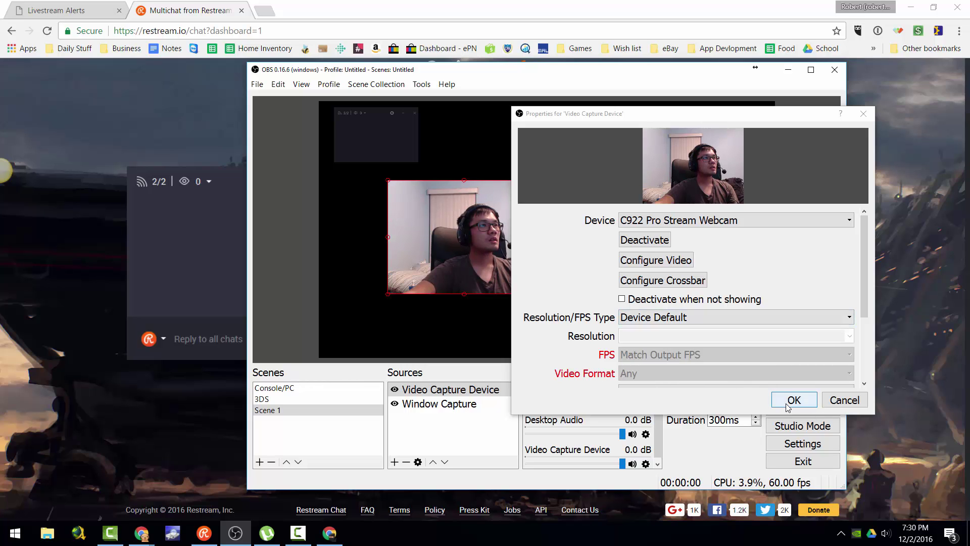
drag(477, 259, 410, 235)
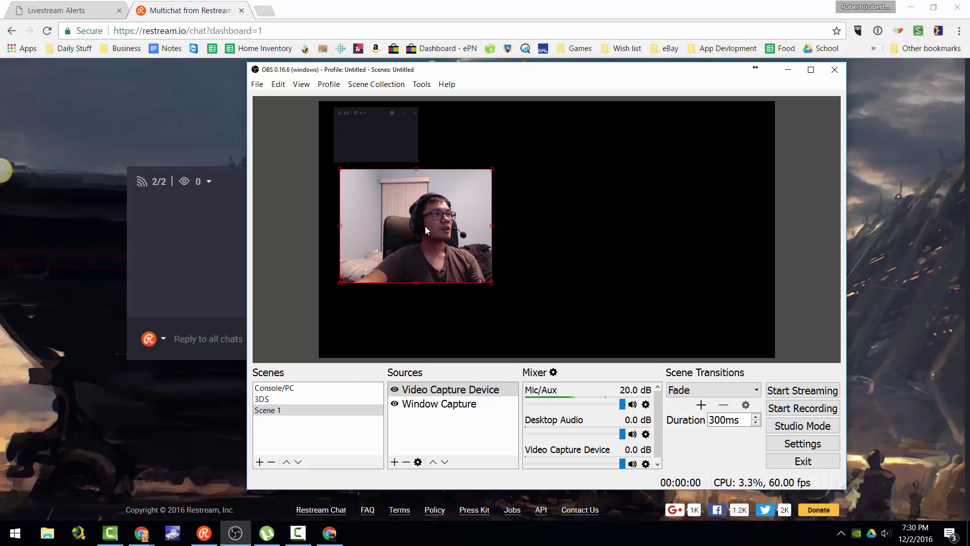
Step: Give the webcam source a Chroma Key filter at opacity 50 and close the filters
right_click(395, 251)
click(438, 450)
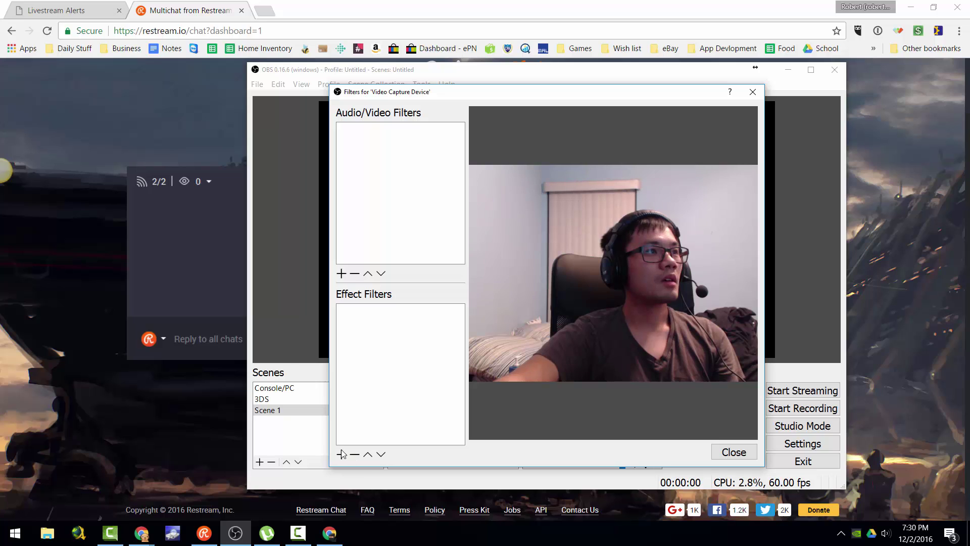
click(342, 454)
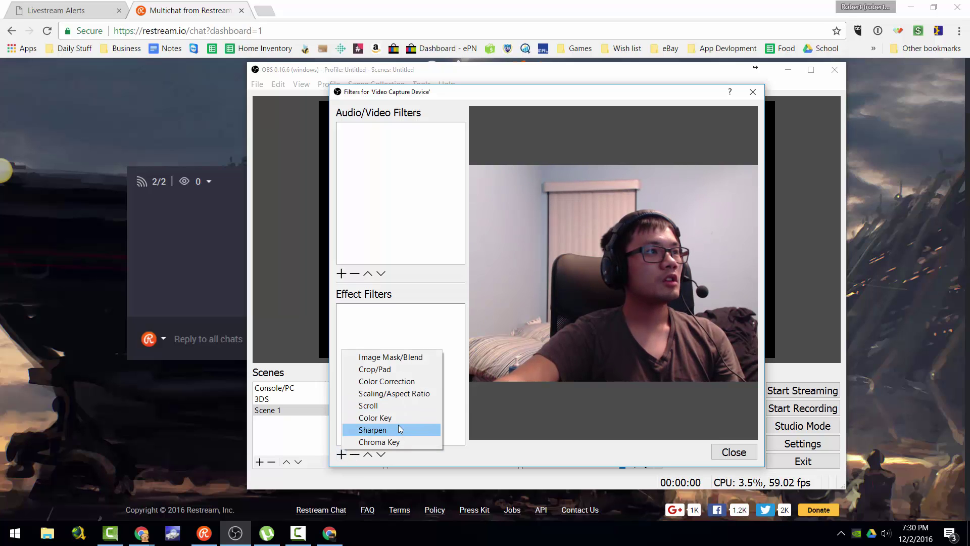
click(399, 442)
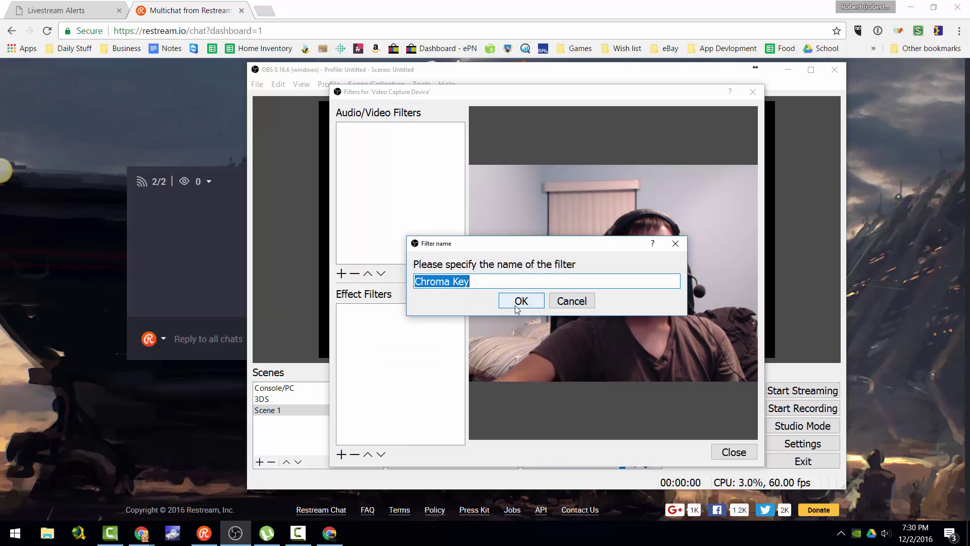
click(519, 303)
text(50)
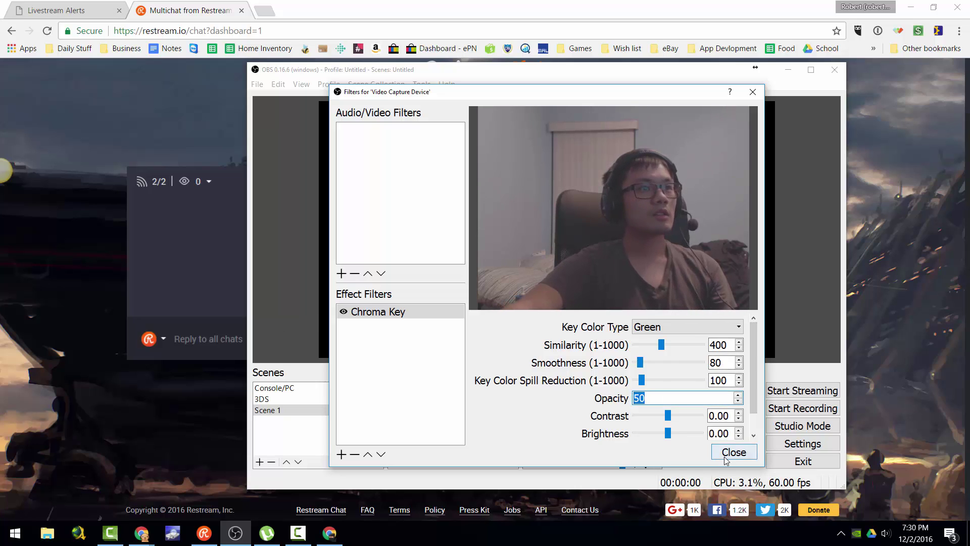
click(723, 457)
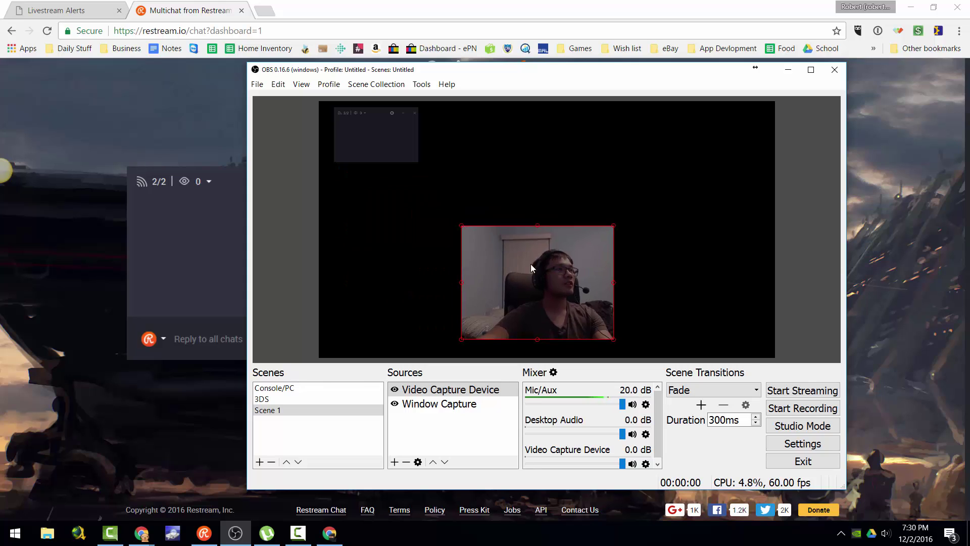